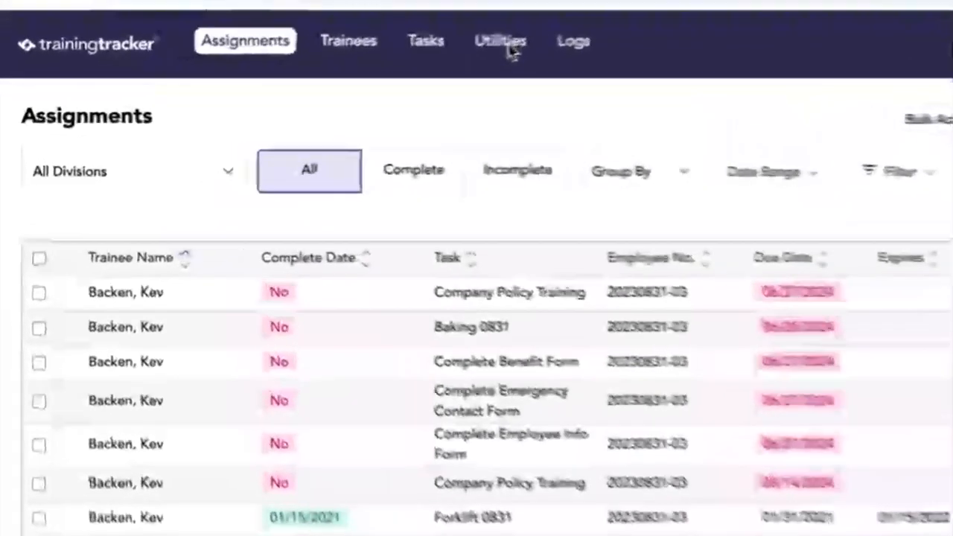
Open the Imports page under Utilities and show the import template choices for Tasks.
{"action": "left_click", "coordinate": [506, 45]}
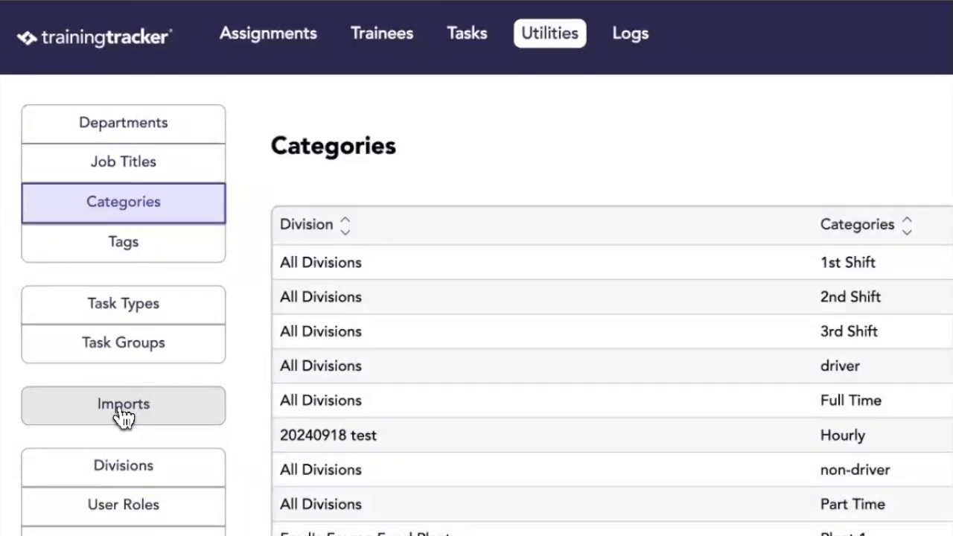
{"action": "left_click", "coordinate": [149, 420]}
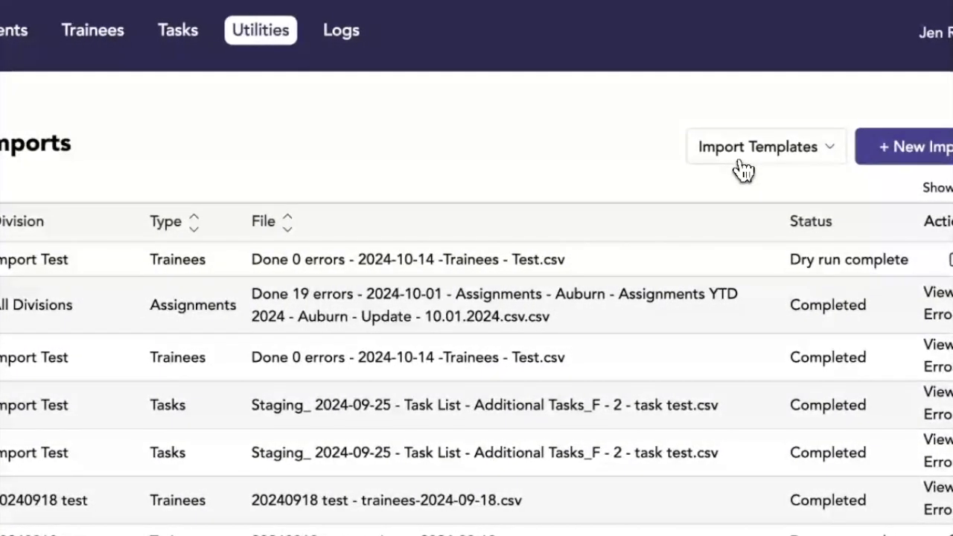
{"action": "left_click", "coordinate": [754, 164]}
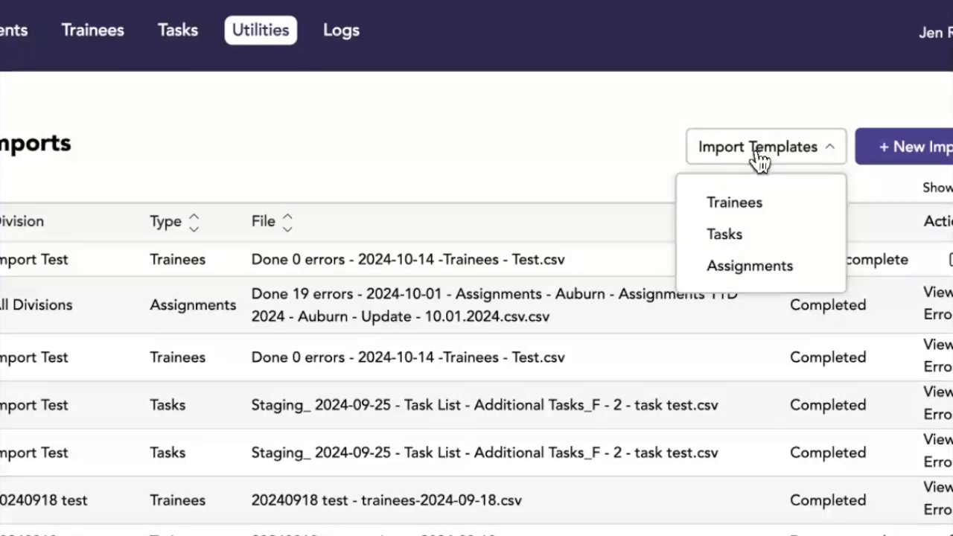
{"action": "left_click", "coordinate": [745, 246]}
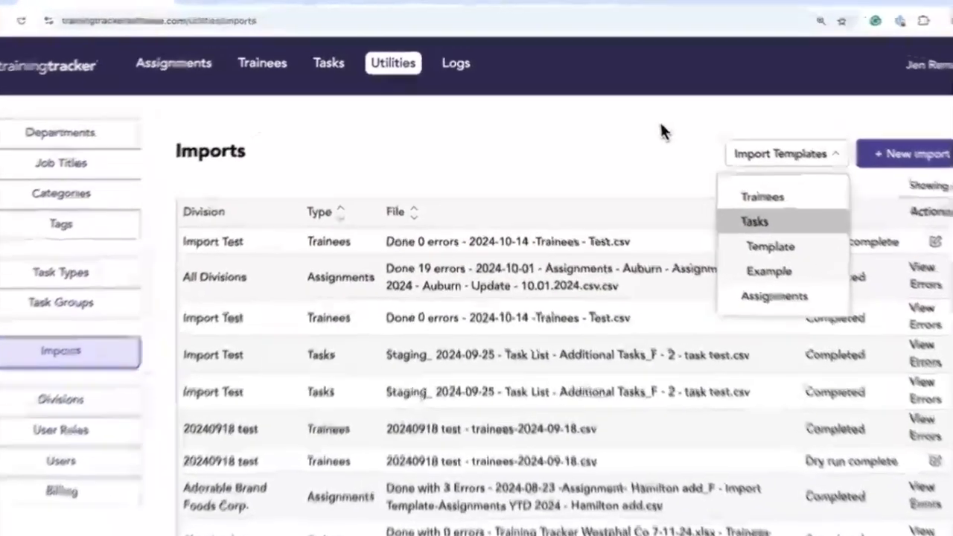
{"action": "left_click", "coordinate": [637, 127]}
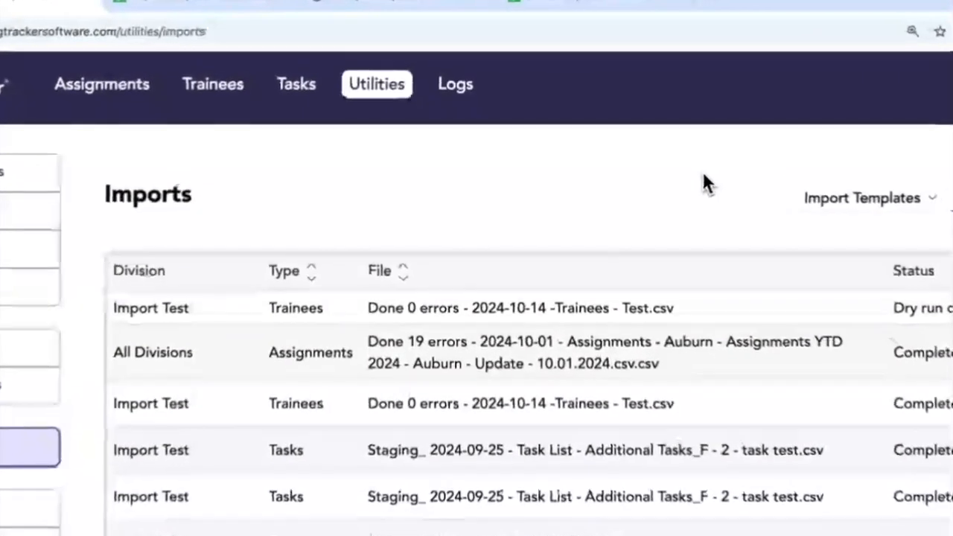
Switch to the blank Import Template-Tasks spreadsheet and look at its available download formats.
{"action": "left_click", "coordinate": [246, 6]}
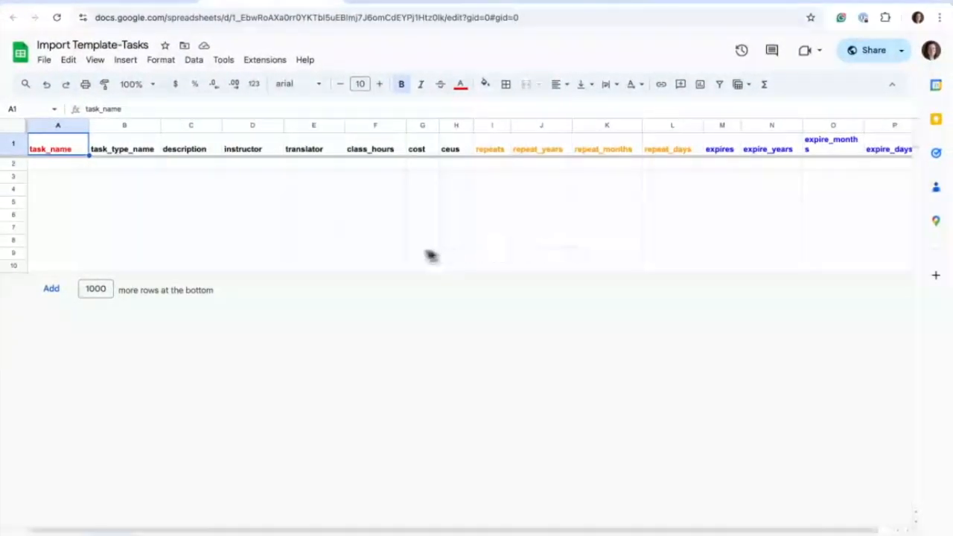
{"action": "left_click", "coordinate": [44, 60]}
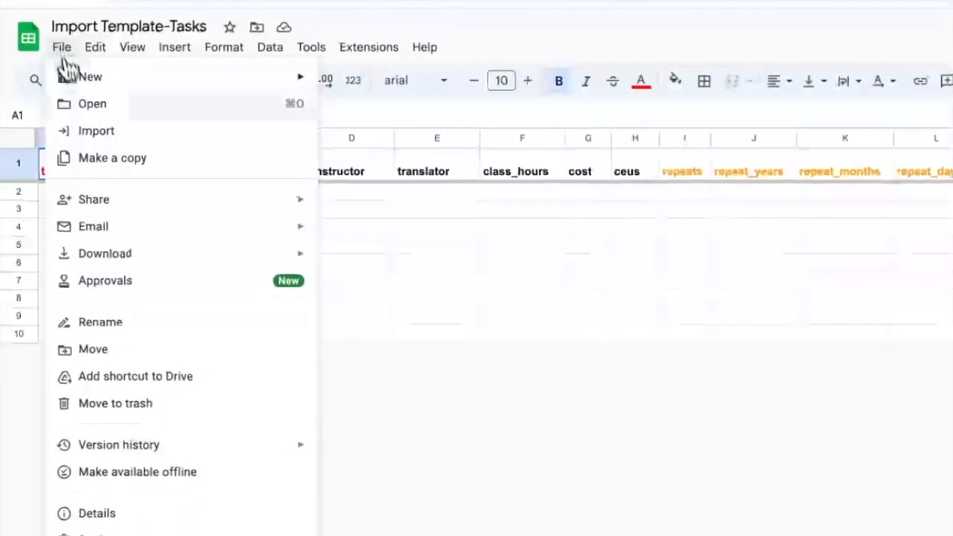
{"action": "mouse_move", "coordinate": [76, 213]}
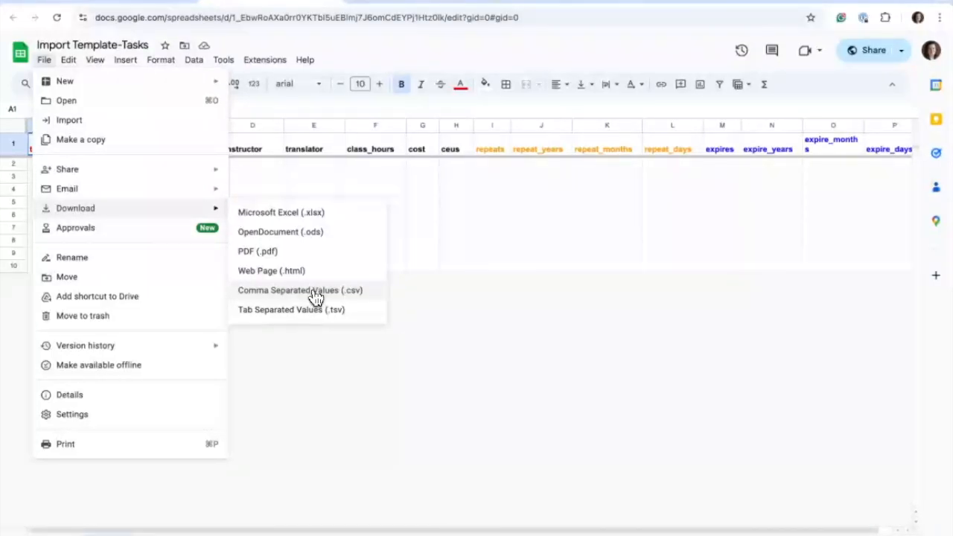
Examine the Example Template - Tasks PDF across all its columns, including the repeat and expiration fields.
{"action": "left_click", "coordinate": [450, 2]}
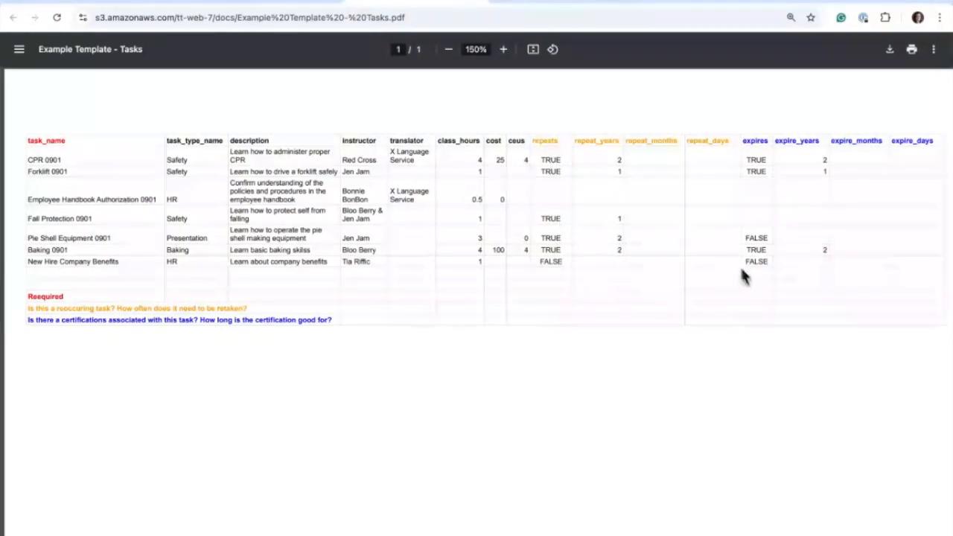
{"action": "scroll", "coordinate": [745, 283], "scroll_direction": "right", "scroll_amount": 1}
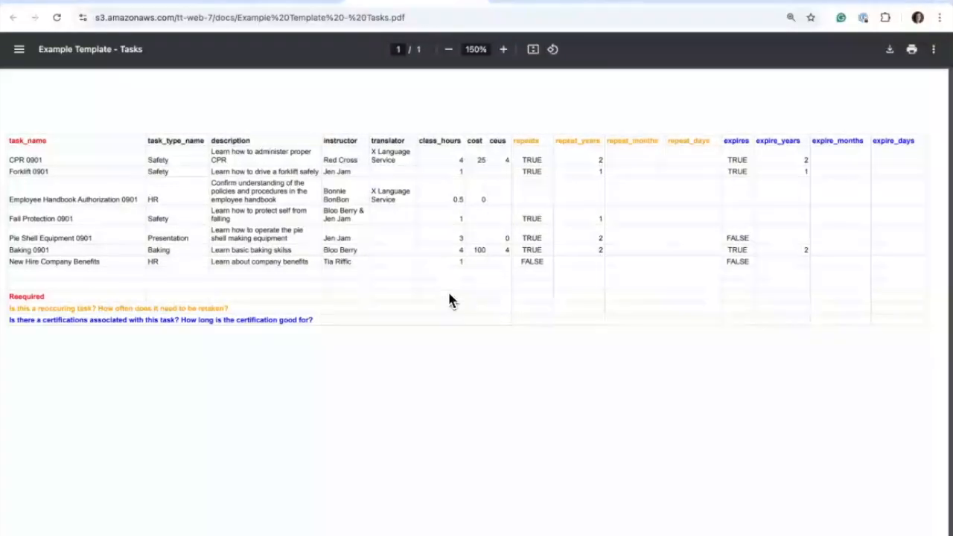
{"action": "scroll", "coordinate": [449, 293], "scroll_direction": "left", "scroll_amount": 1}
In the DEMOTemplate - Tasks spreadsheet, set the class_hours of Compliance Training to 3.5 and look over the remaining columns.
{"action": "left_click", "coordinate": [545, 1]}
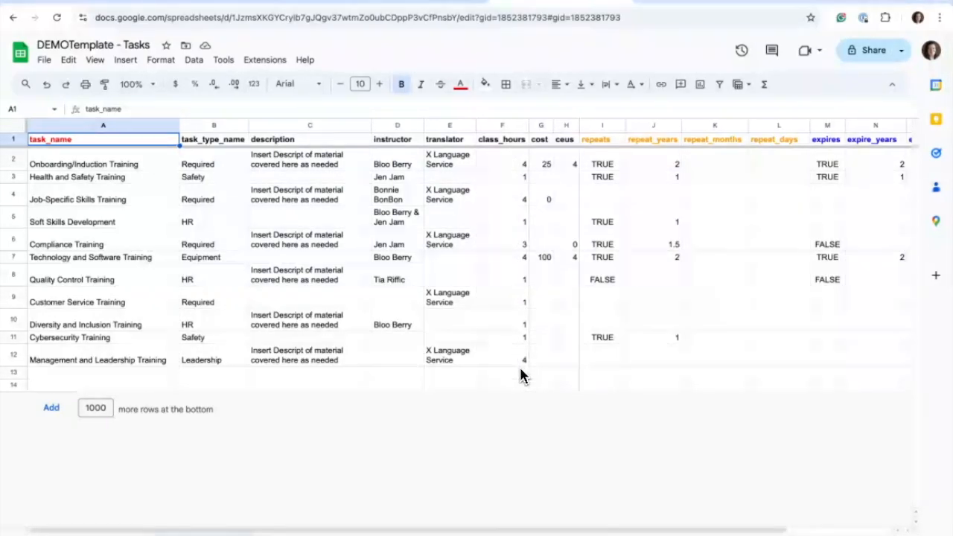
{"action": "left_click", "coordinate": [521, 250]}
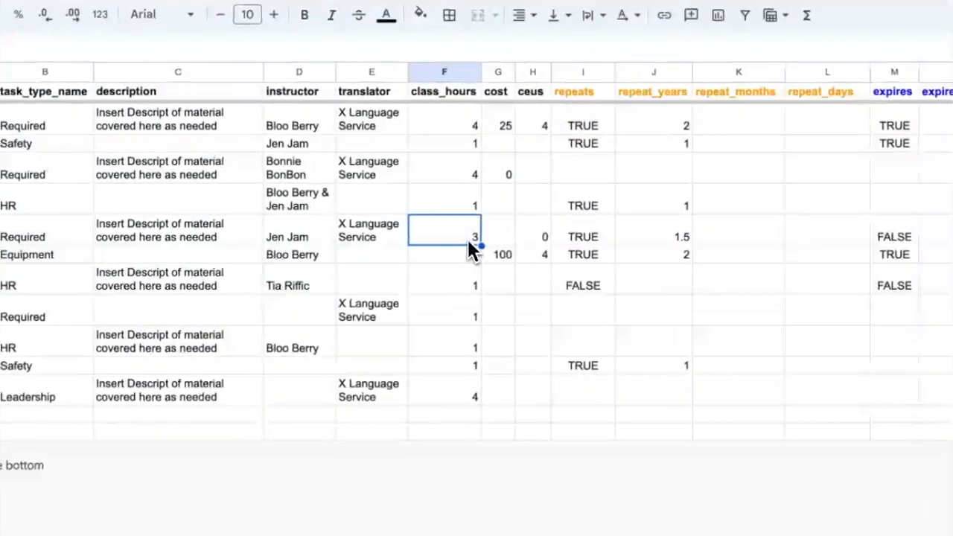
{"action": "double_click", "coordinate": [467, 242]}
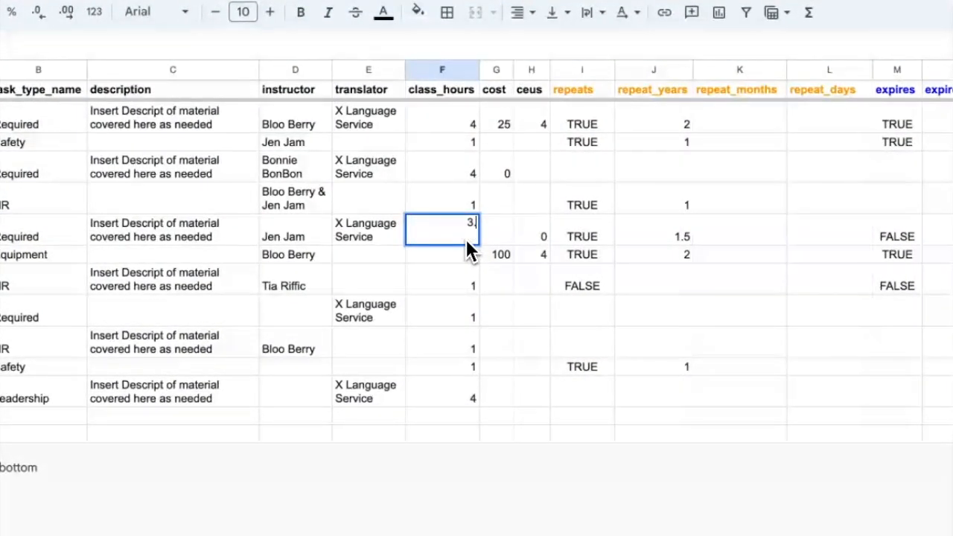
{"action": "left_click", "coordinate": [581, 302]}
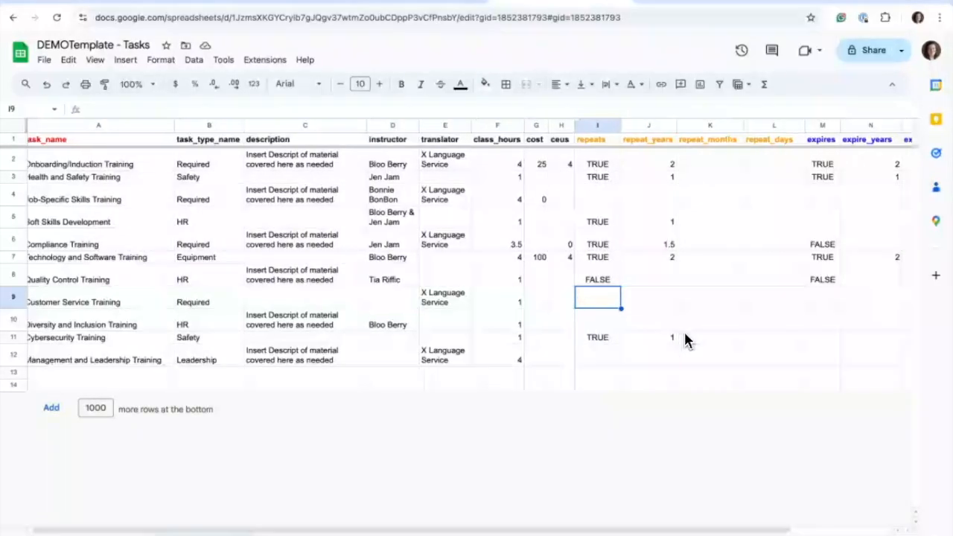
{"action": "scroll", "coordinate": [683, 329], "scroll_direction": "right", "scroll_amount": 2}
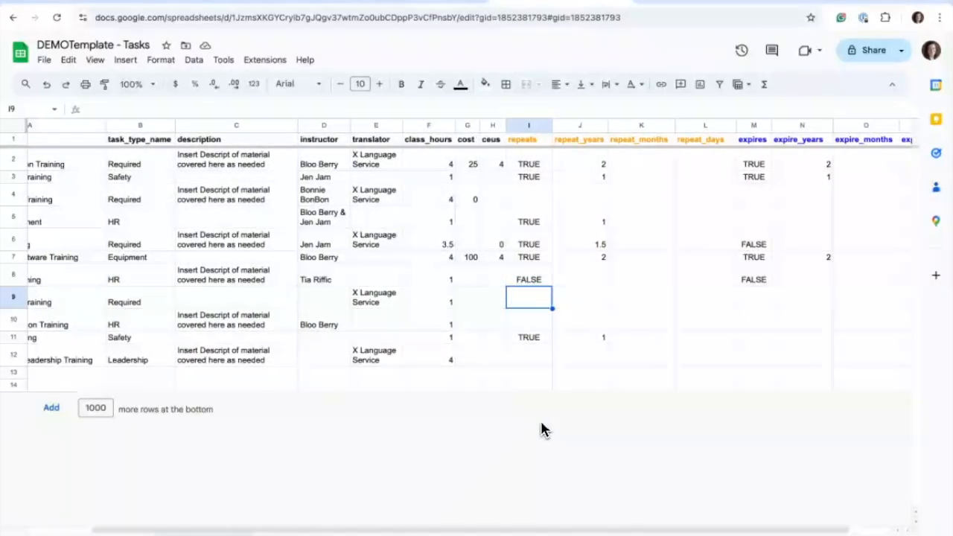
{"action": "scroll", "coordinate": [531, 386], "scroll_direction": "left", "scroll_amount": 2}
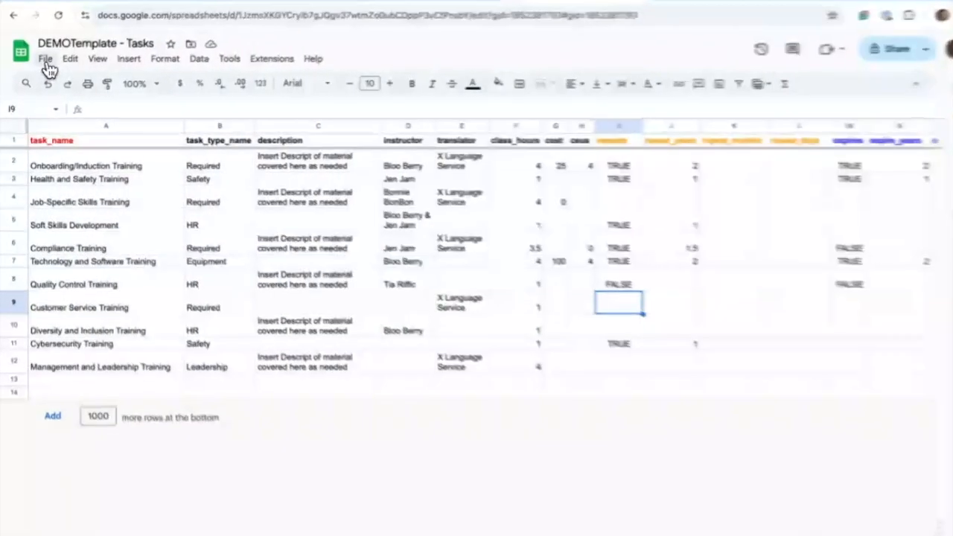
Download the DEMOTemplate - Tasks sheet as a comma-separated values file and move it from Downloads to the desktop.
{"action": "left_click", "coordinate": [44, 61]}
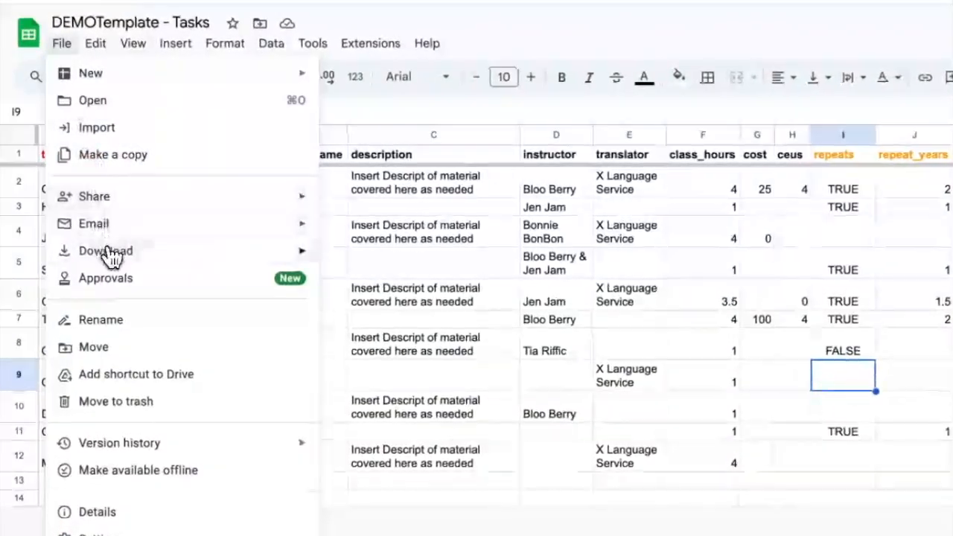
{"action": "mouse_move", "coordinate": [251, 258]}
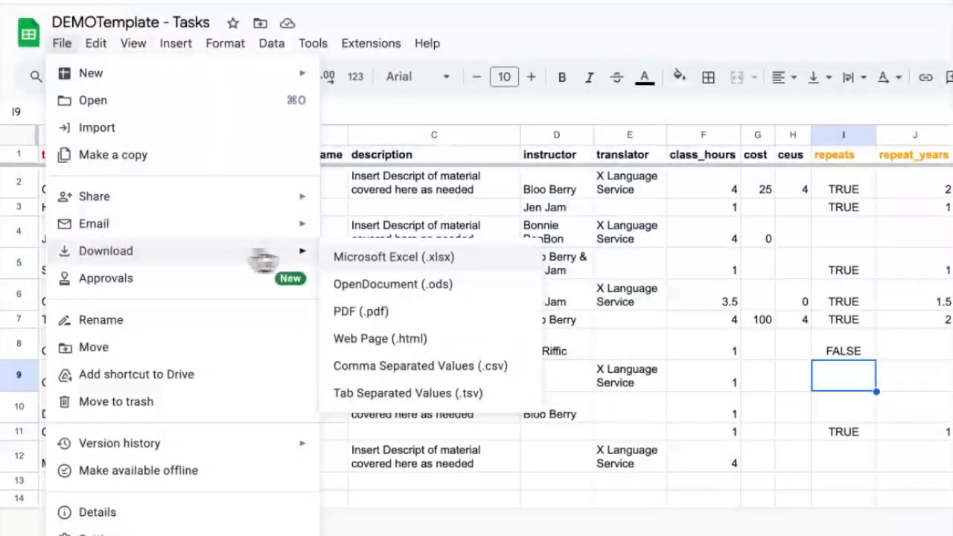
{"action": "left_click", "coordinate": [497, 366]}
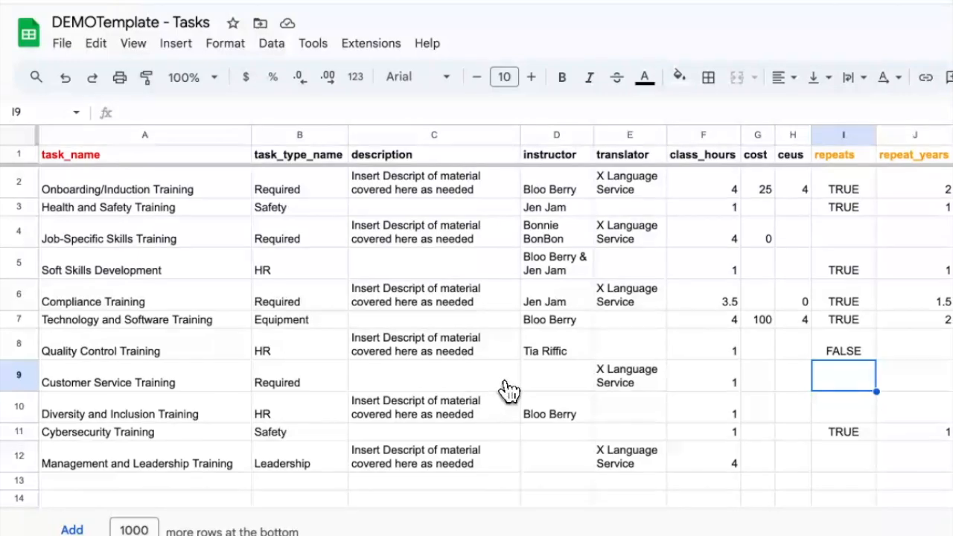
{"action": "left_click", "coordinate": [648, 535]}
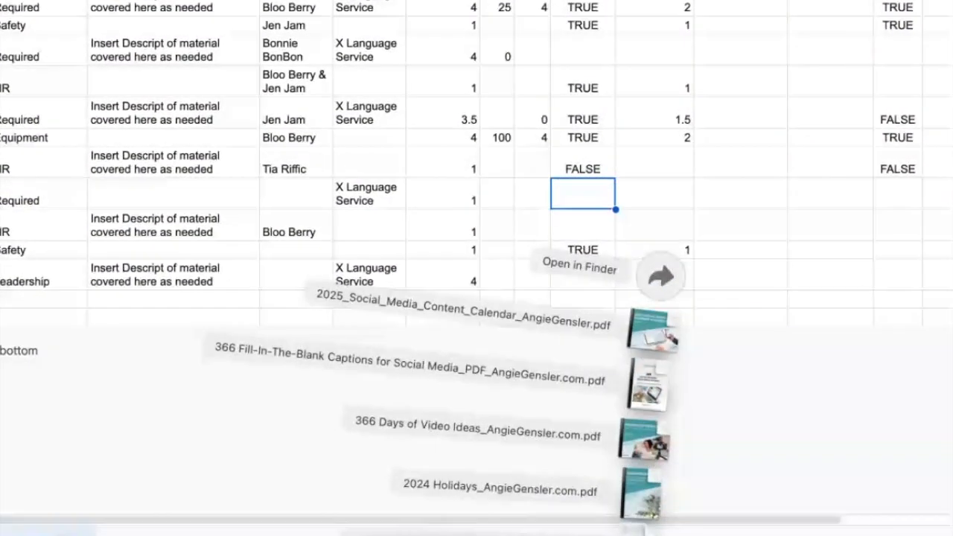
{"action": "left_click_drag", "start_coordinate": [642, 534], "coordinate": [952, 464]}
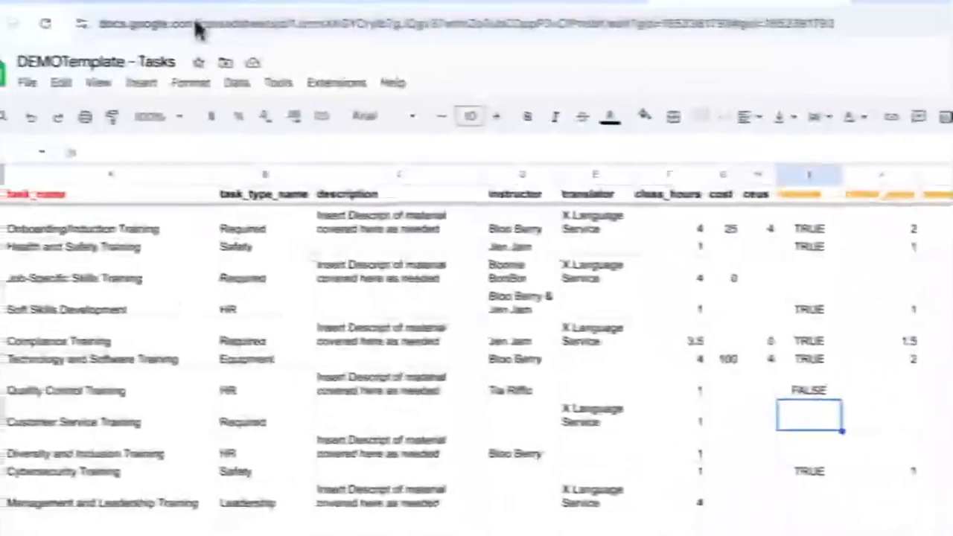
Back in Training Tracker, start a new import with type Tasks and division Adorable Brand Foods Corp.
{"action": "left_click", "coordinate": [221, 3]}
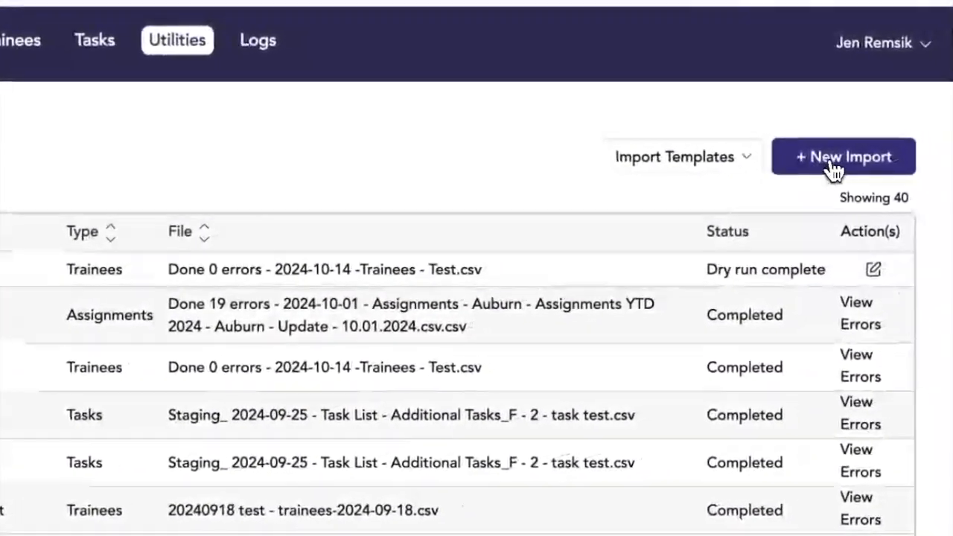
{"action": "left_click", "coordinate": [833, 168]}
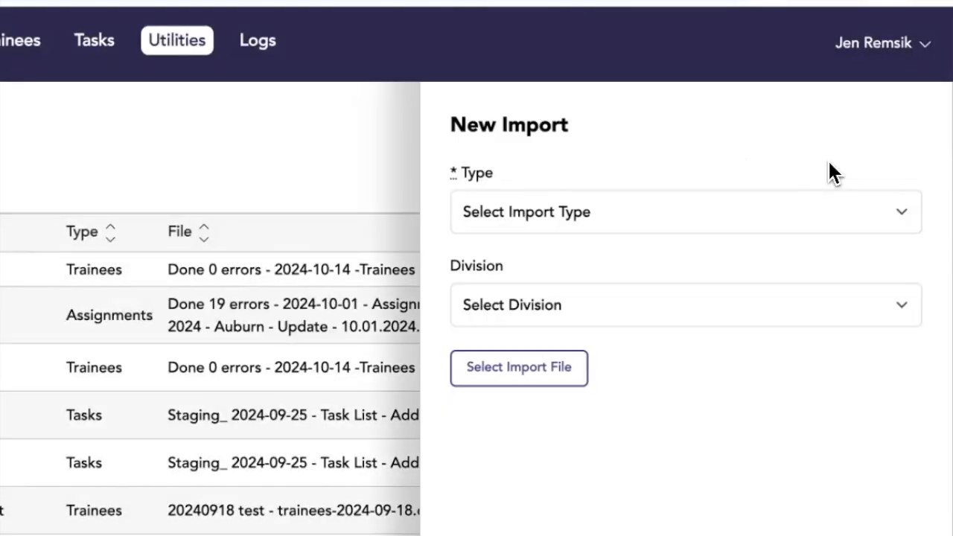
{"action": "left_click", "coordinate": [547, 217]}
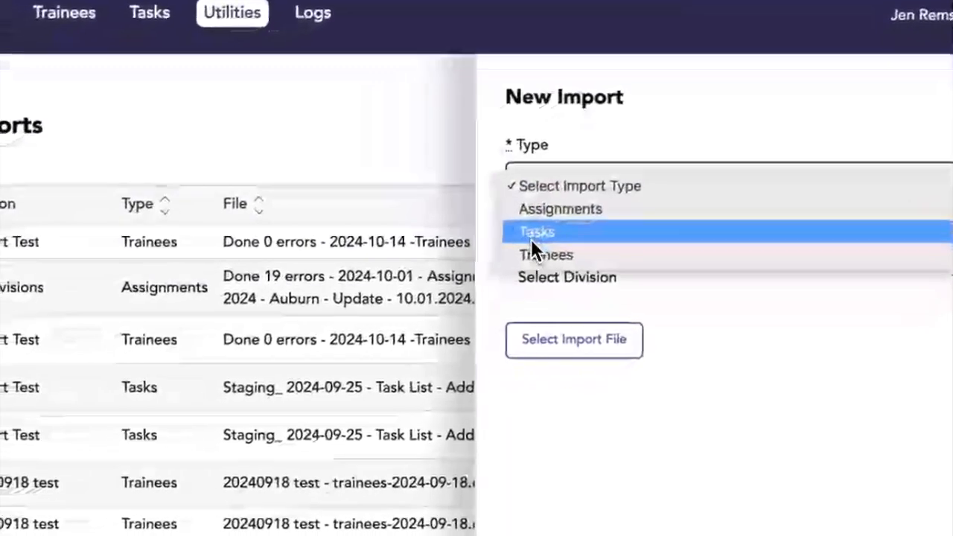
{"action": "left_click", "coordinate": [484, 259]}
{"action": "left_click", "coordinate": [604, 284]}
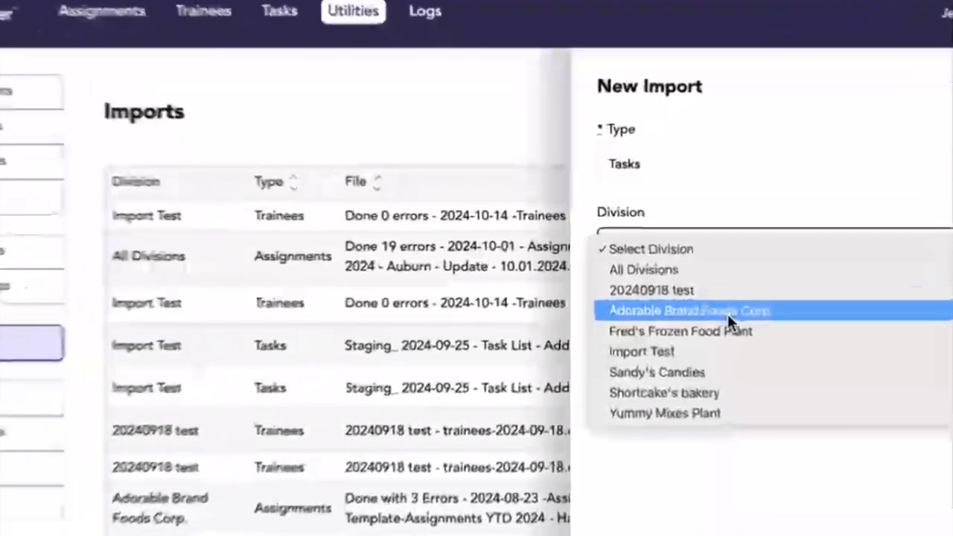
{"action": "left_click", "coordinate": [683, 297]}
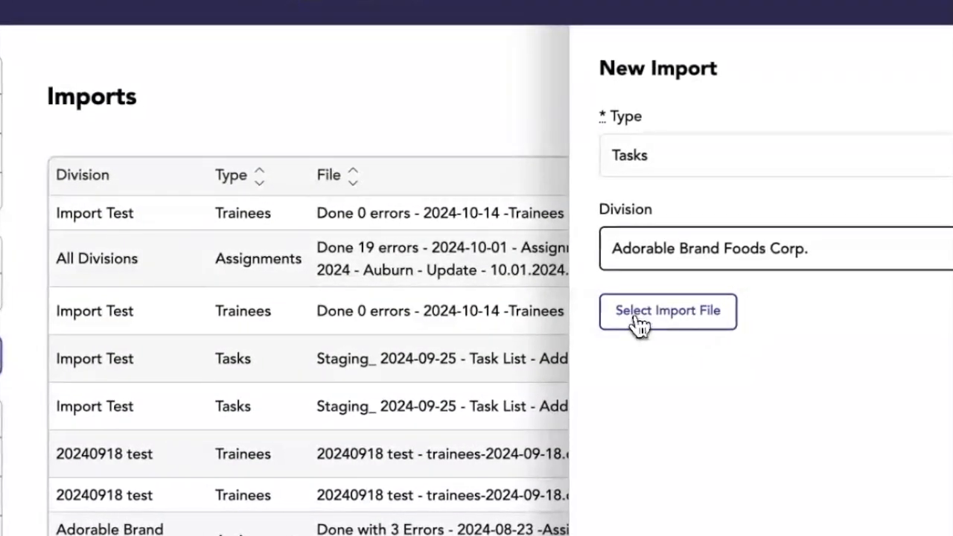
Attach DEMOTemplate - Tasks - 2024-10-16 tasks.csv from the desktop as the import file and process the import.
{"action": "left_click", "coordinate": [680, 322]}
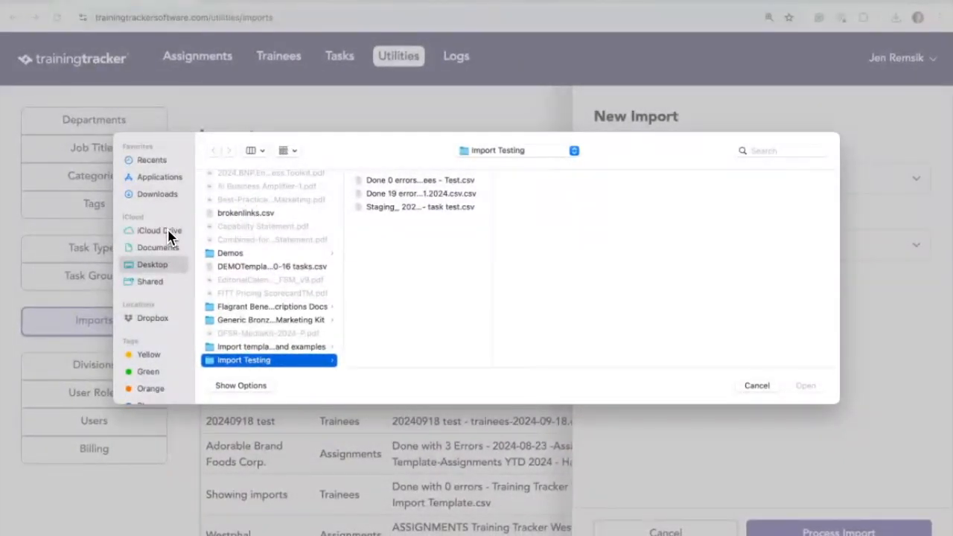
{"action": "scroll", "coordinate": [207, 258], "scroll_direction": "down", "scroll_amount": 1}
{"action": "scroll", "coordinate": [265, 298], "scroll_direction": "up", "scroll_amount": 2}
{"action": "left_click", "coordinate": [265, 287]}
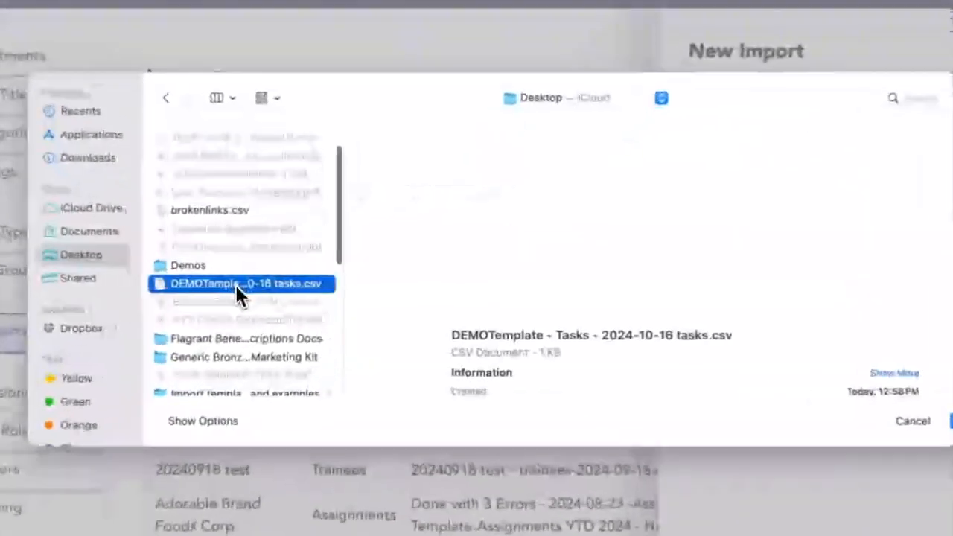
{"action": "left_click", "coordinate": [747, 394]}
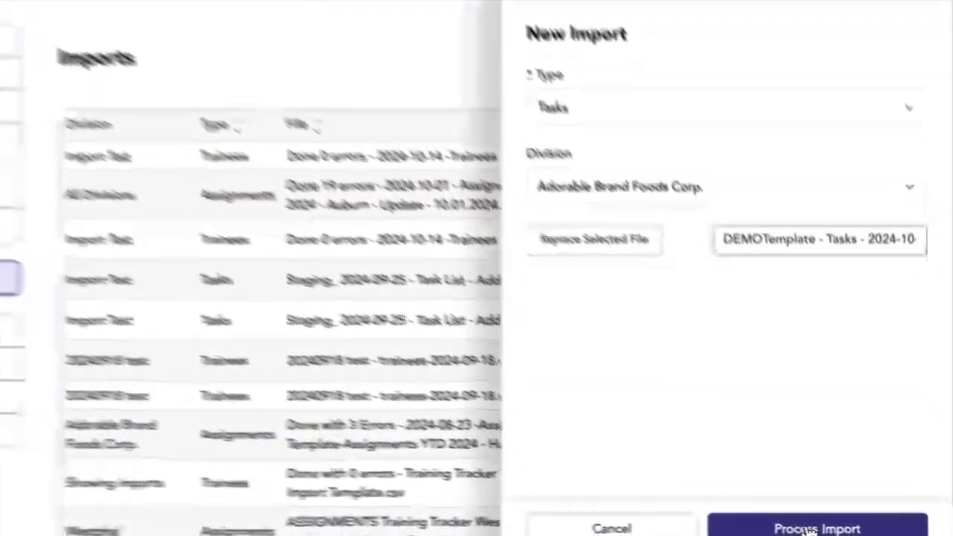
{"action": "left_click", "coordinate": [836, 531]}
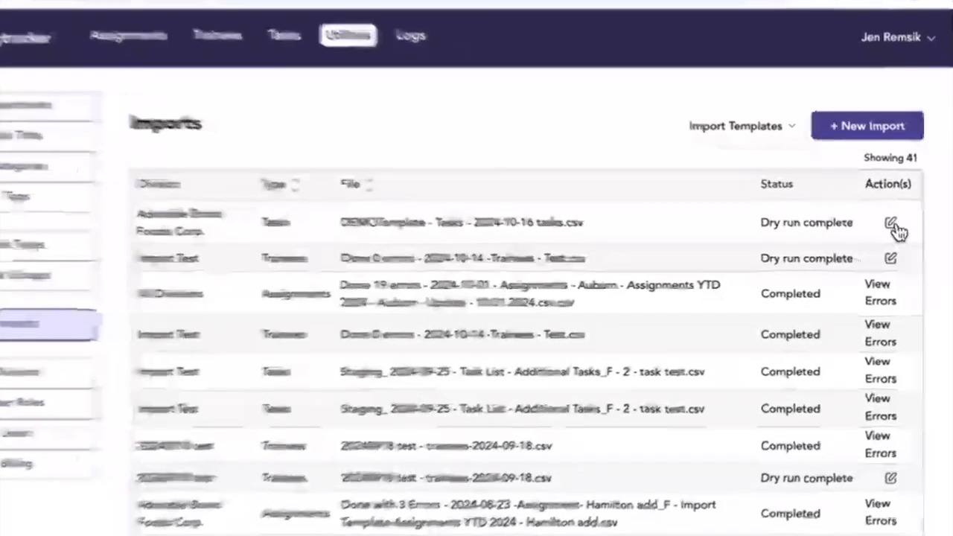
Run the DEMOTemplate tasks import from its dry-run details and open its import errors report.
{"action": "left_click", "coordinate": [896, 228]}
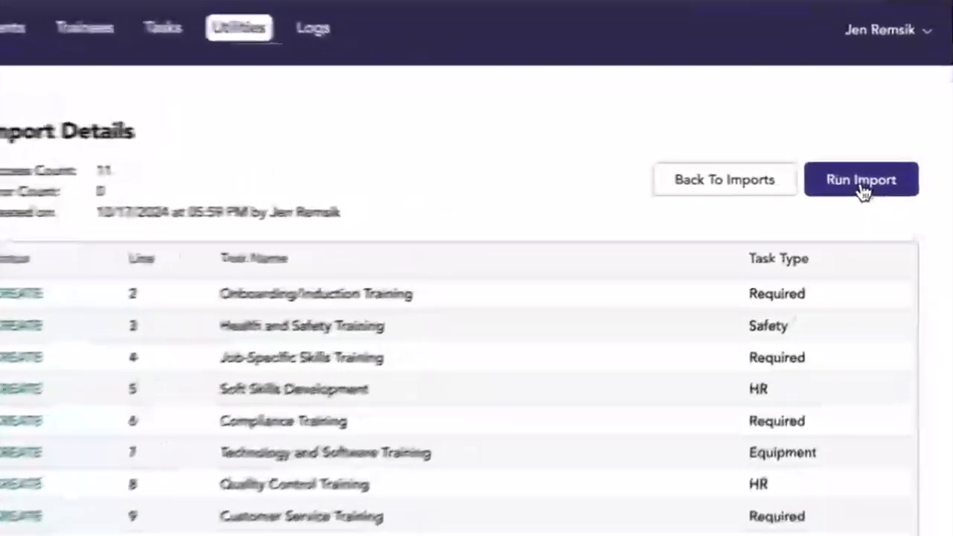
{"action": "left_click", "coordinate": [879, 179]}
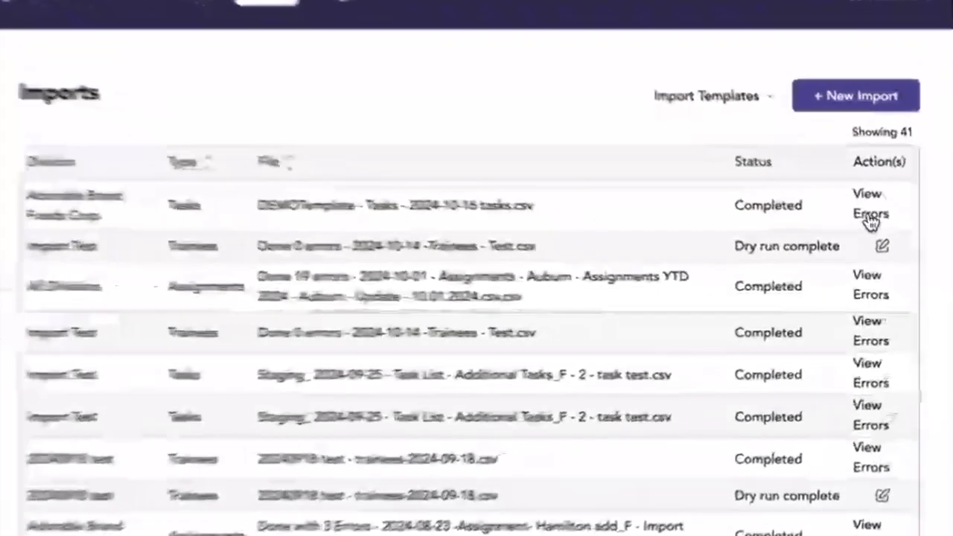
{"action": "left_click", "coordinate": [882, 235]}
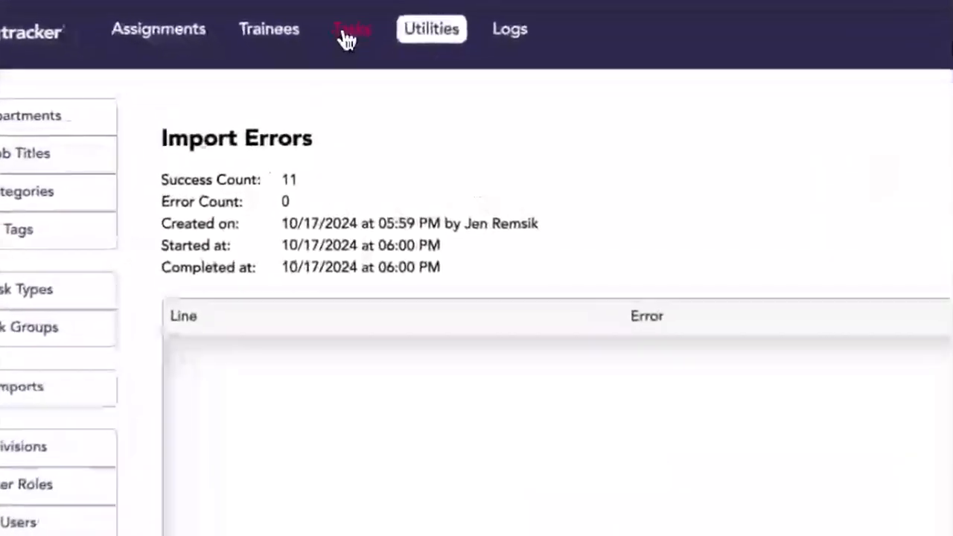
Filter the Tasks list by the task type Leadership.
{"action": "left_click", "coordinate": [347, 37]}
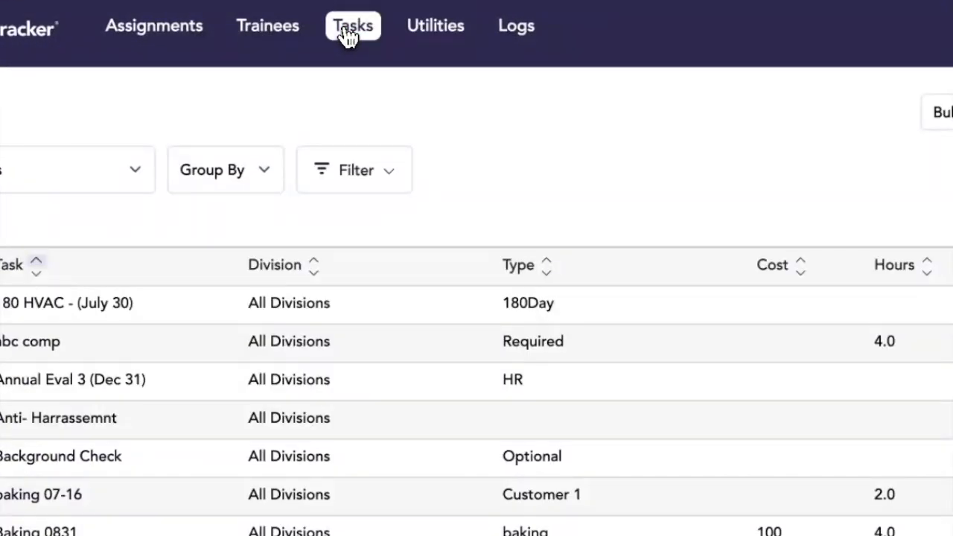
{"action": "left_click", "coordinate": [396, 180]}
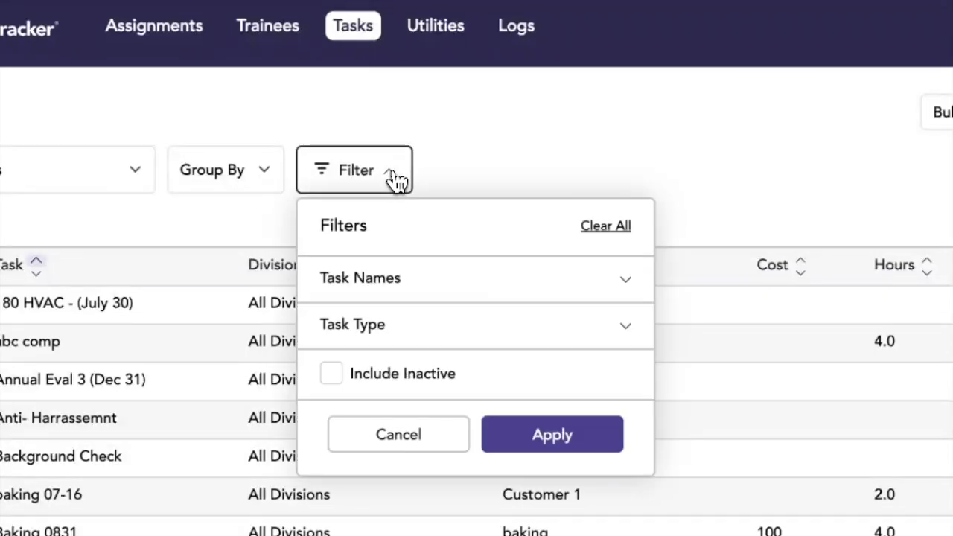
{"action": "left_click", "coordinate": [383, 325]}
{"action": "left_click", "coordinate": [368, 400]}
{"action": "type", "text": "lead"}
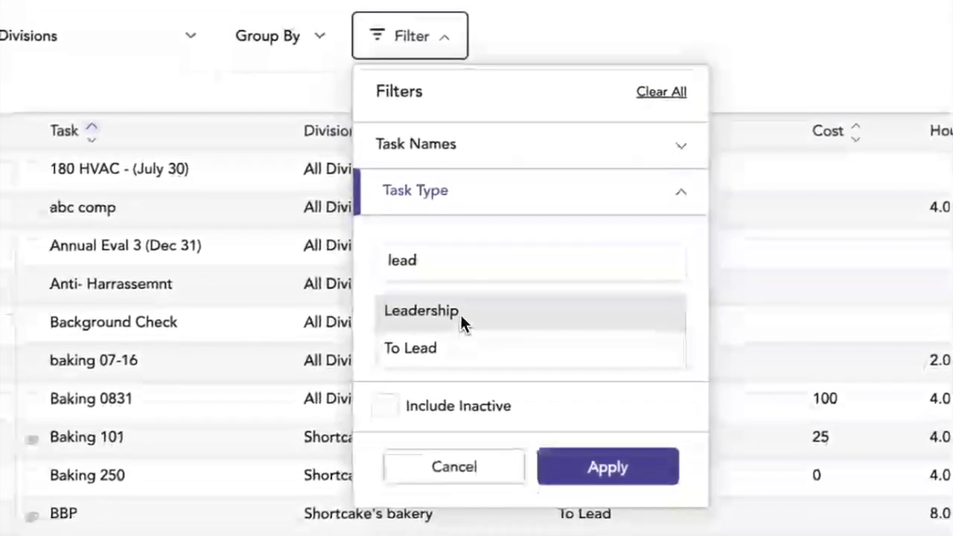
{"action": "left_click", "coordinate": [406, 447]}
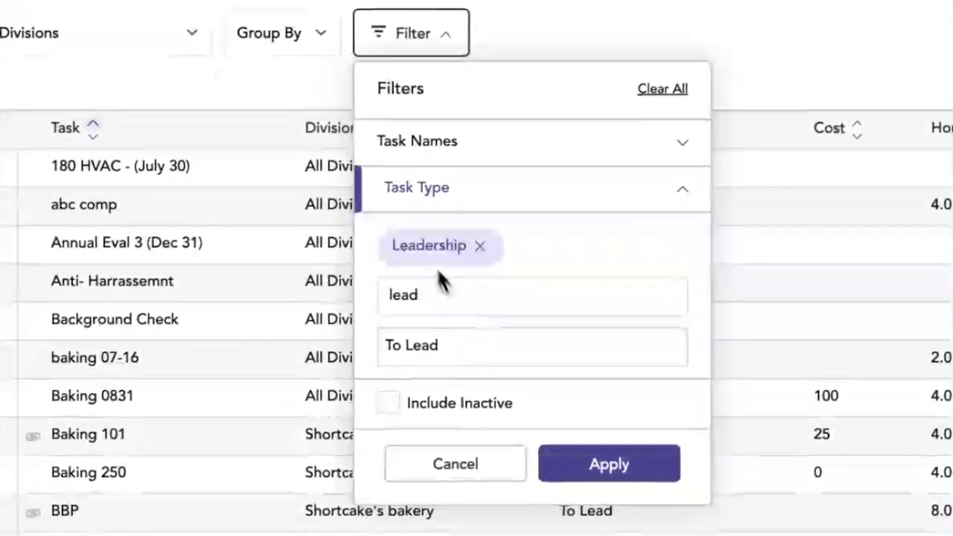
{"action": "left_click", "coordinate": [610, 468]}
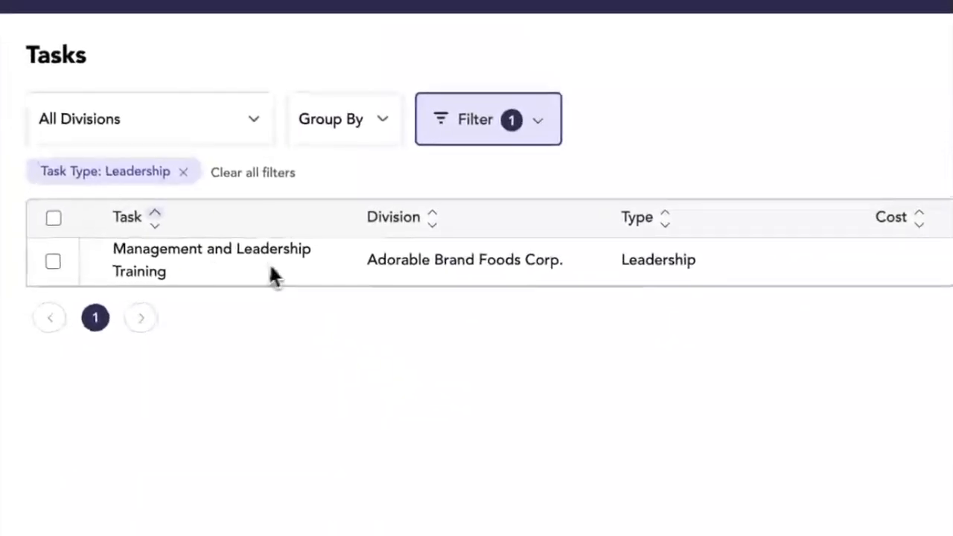